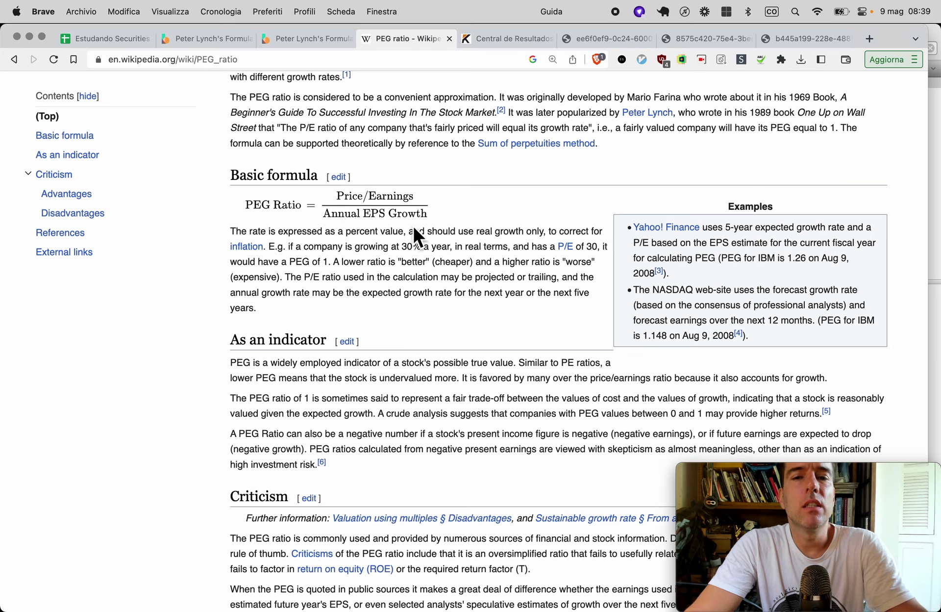
# Open the Kepler Weber 2013 report, close its text search and highlight the share count 26.184.700 under Composição Acionária
pyautogui.click(790, 40)
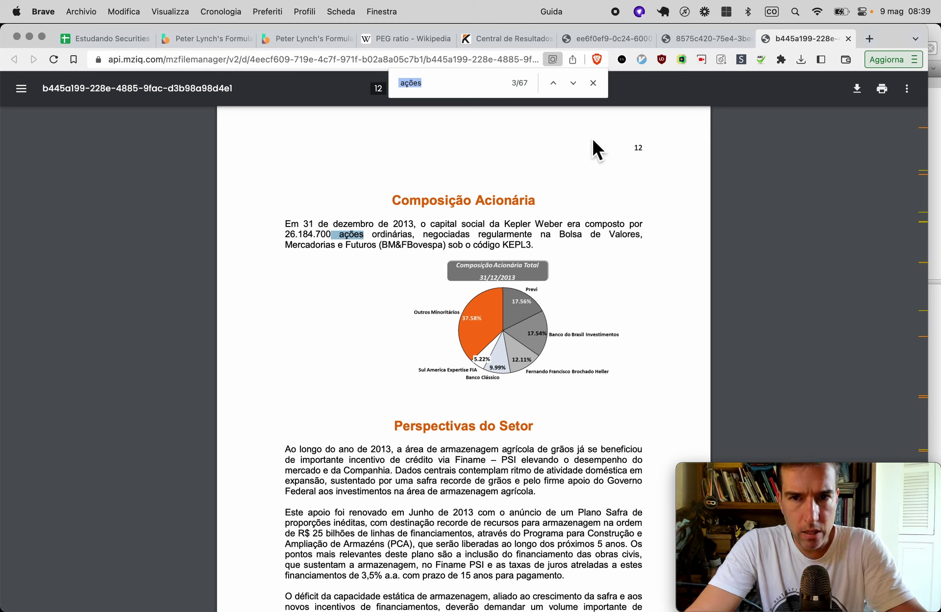
pyautogui.click(600, 86)
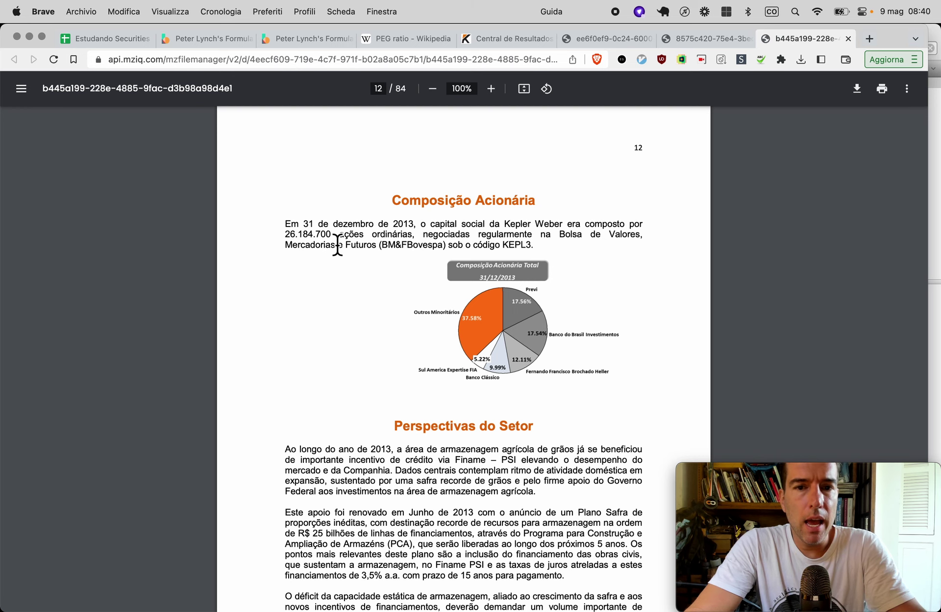
pyautogui.scroll(1, 337, 245)
pyautogui.scroll(-1, 337, 245)
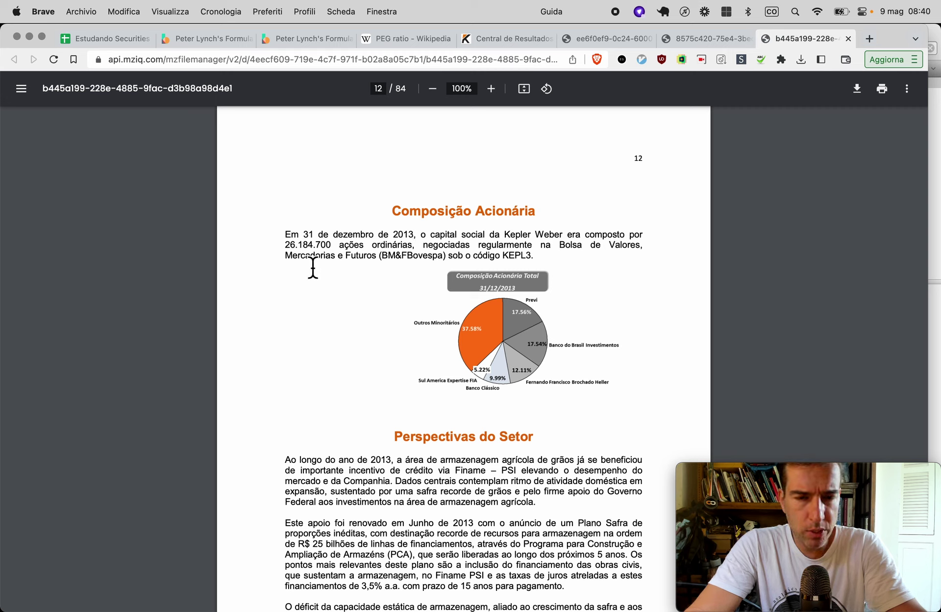
pyautogui.moveTo(332, 245); pyautogui.dragTo(284, 245)
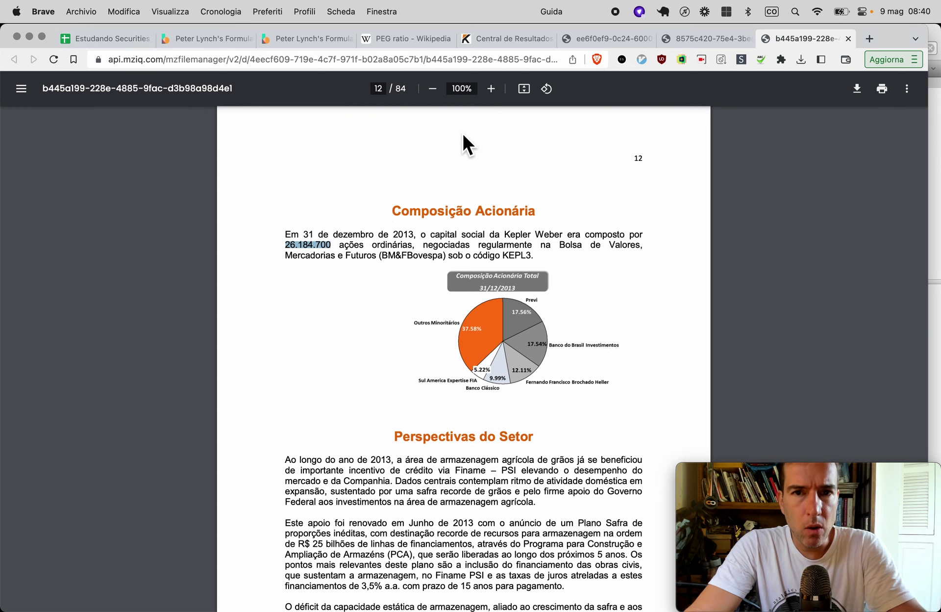
# Look up Kepler Weber's inflation-adjusted earnings for period 13 in the Estudando Securities spreadsheet, return to the 2013 report and bring up the calculator
pyautogui.click(102, 40)
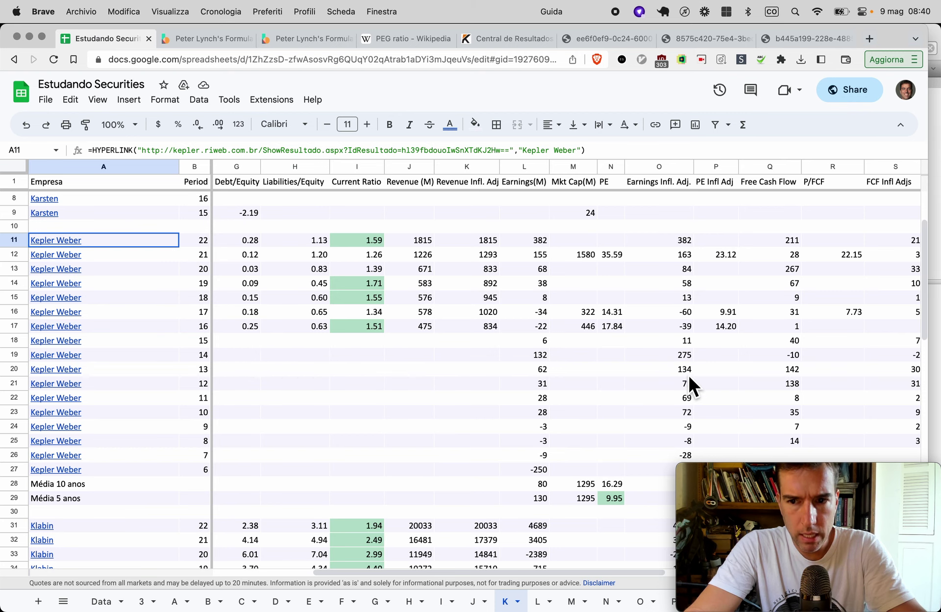
pyautogui.hscroll(3, 689, 379)
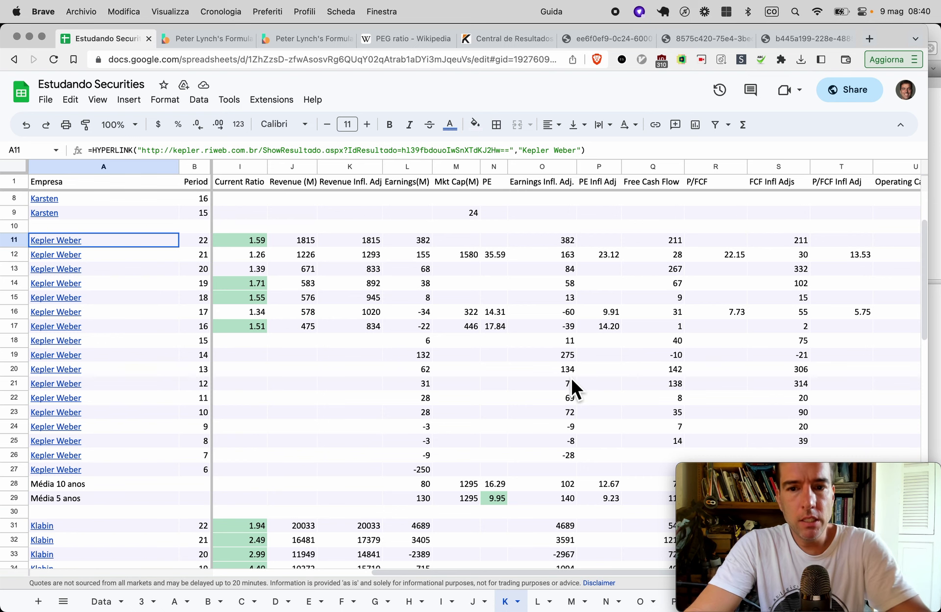
pyautogui.click(798, 40)
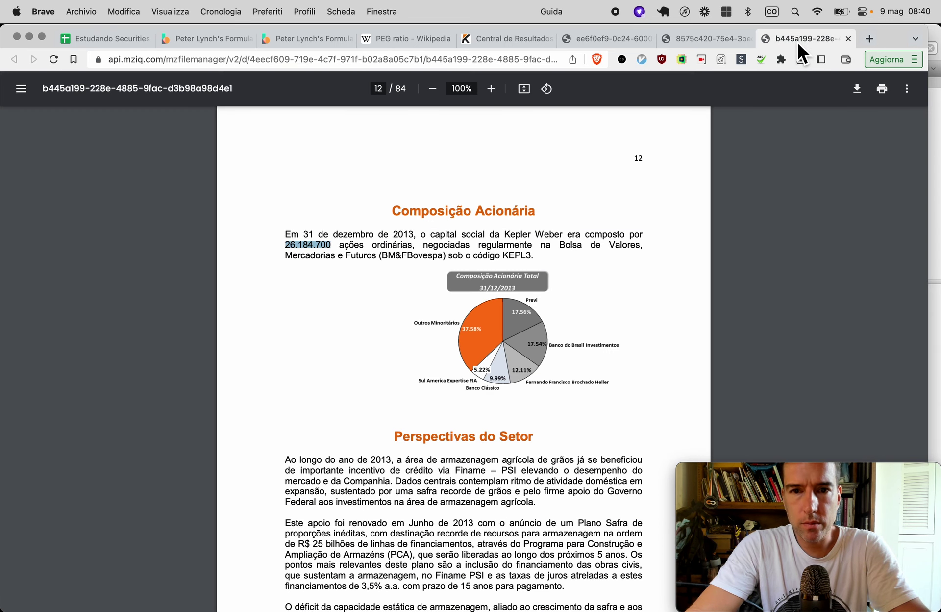
pyautogui.press('super+Tab')
pyautogui.press('super+Tab')
pyautogui.press('super+Tab')
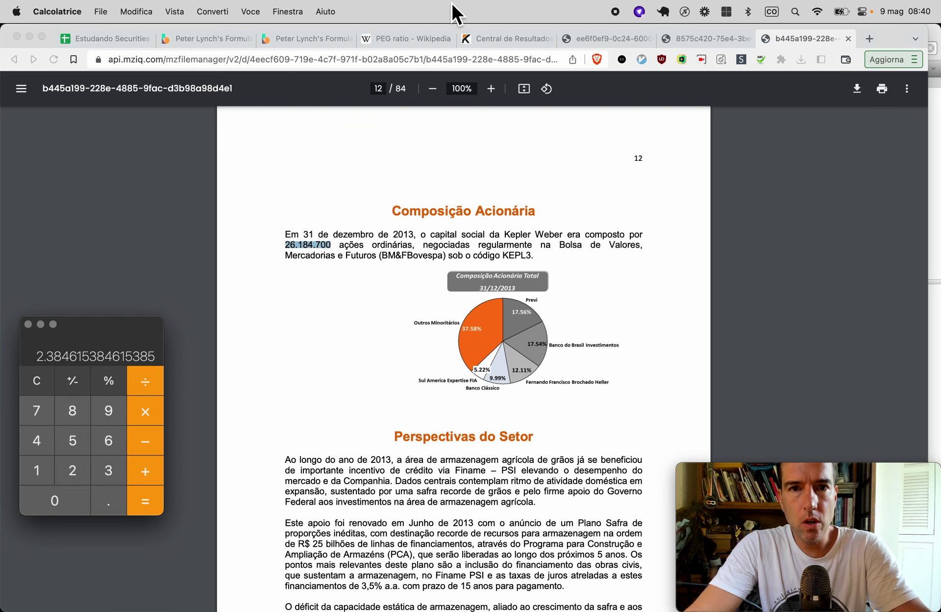
# Calculate the 2013 inflation-adjusted earnings per share in the calculator by dividing 134000000 by the 26184700 shares
pyautogui.click(120, 40)
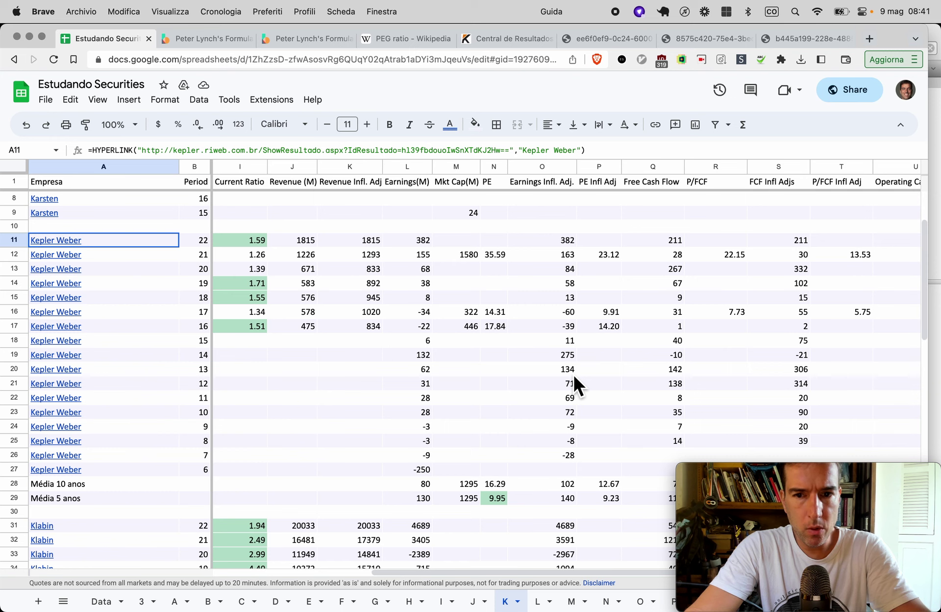
pyautogui.press('super+Tab')
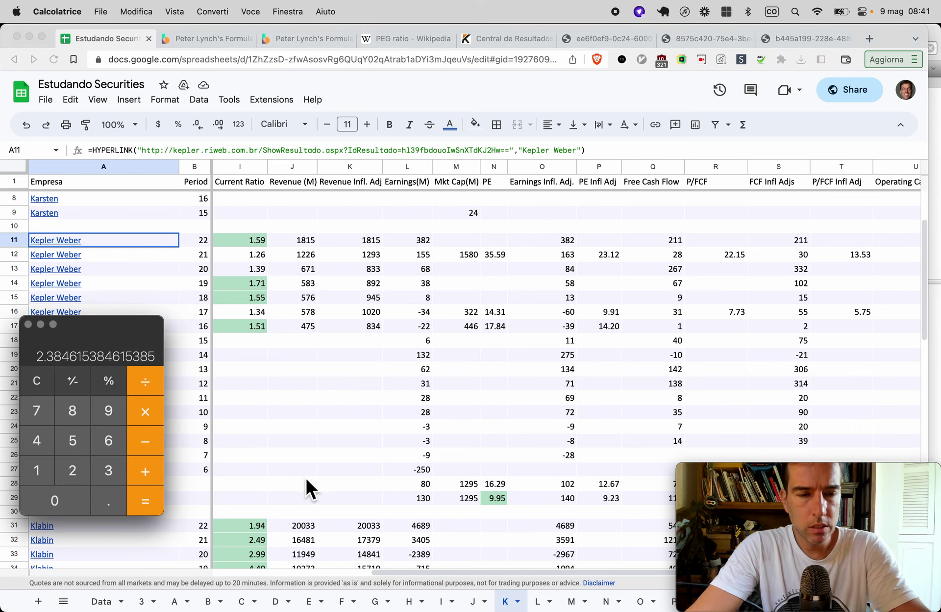
pyautogui.write('13400')
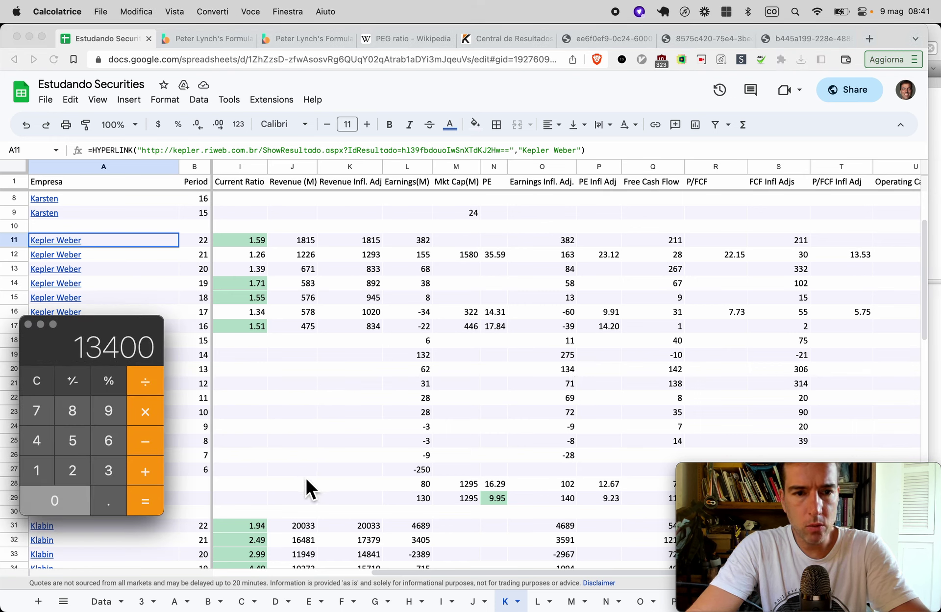
pyautogui.write('00000')
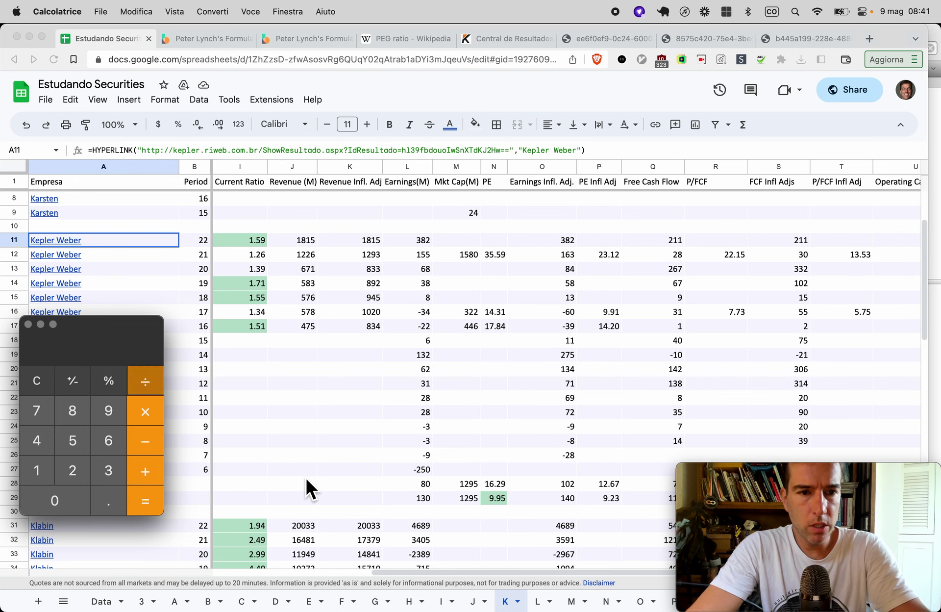
pyautogui.click(796, 43)
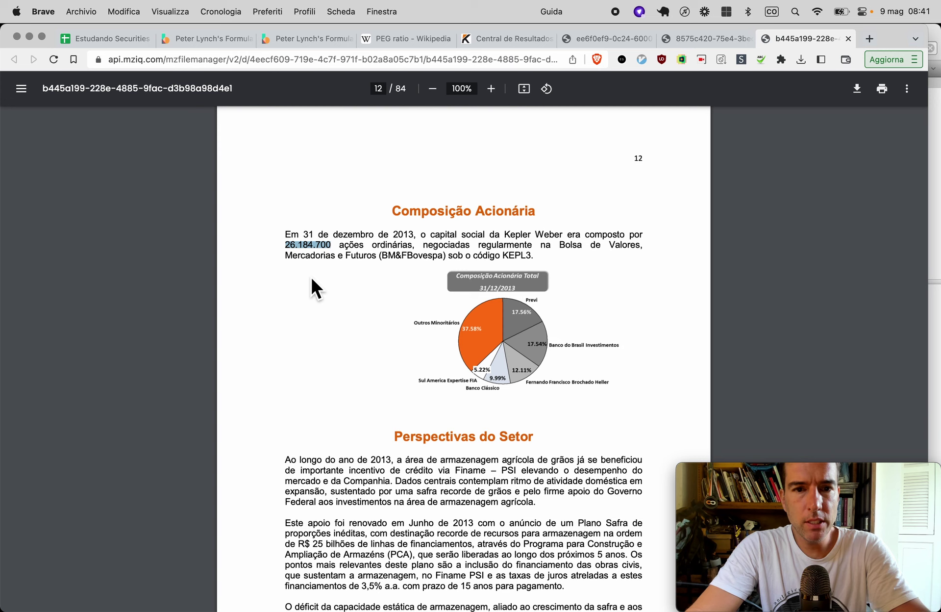
pyautogui.press('super+Tab')
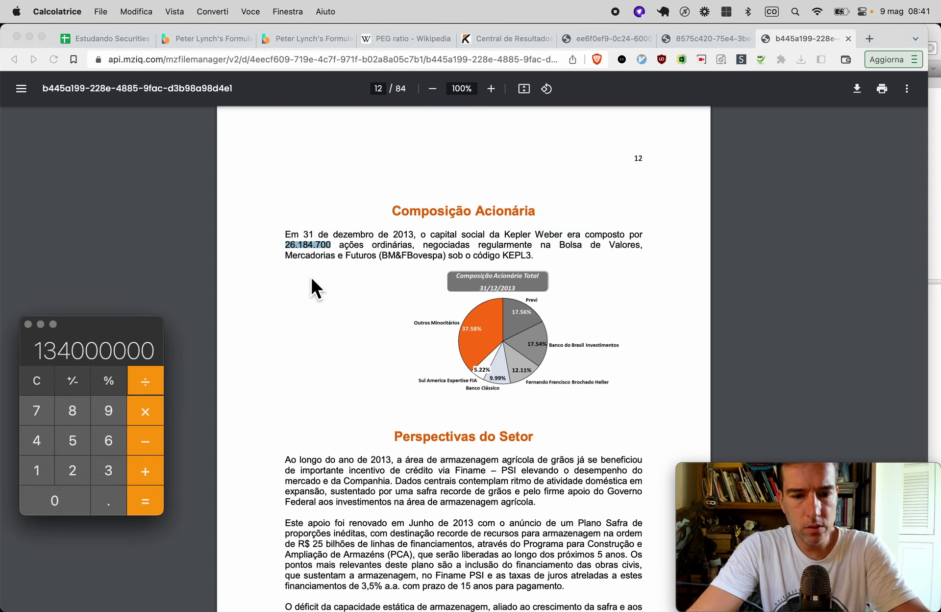
pyautogui.press('/')
pyautogui.write('261847')
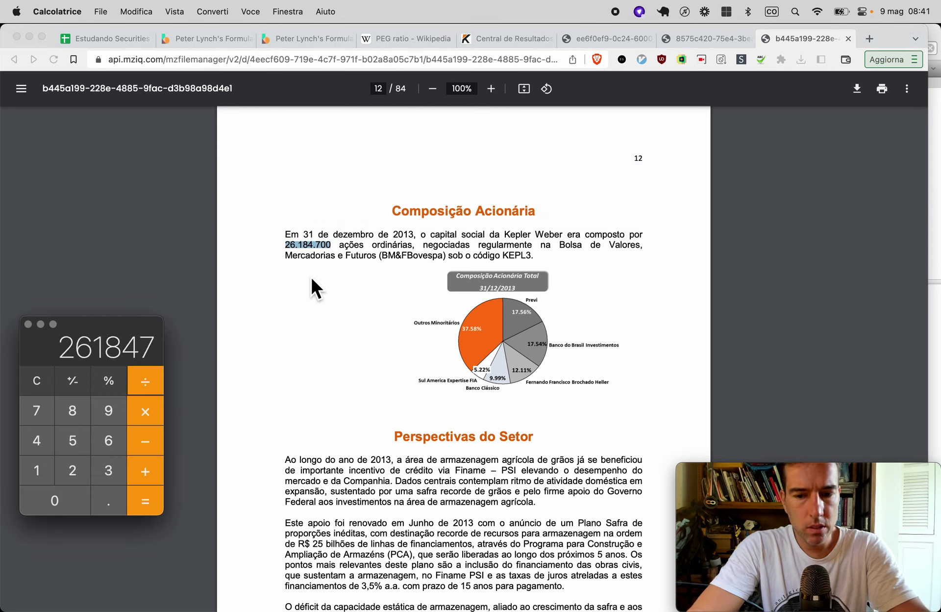
pyautogui.write('00')
pyautogui.press('Return')
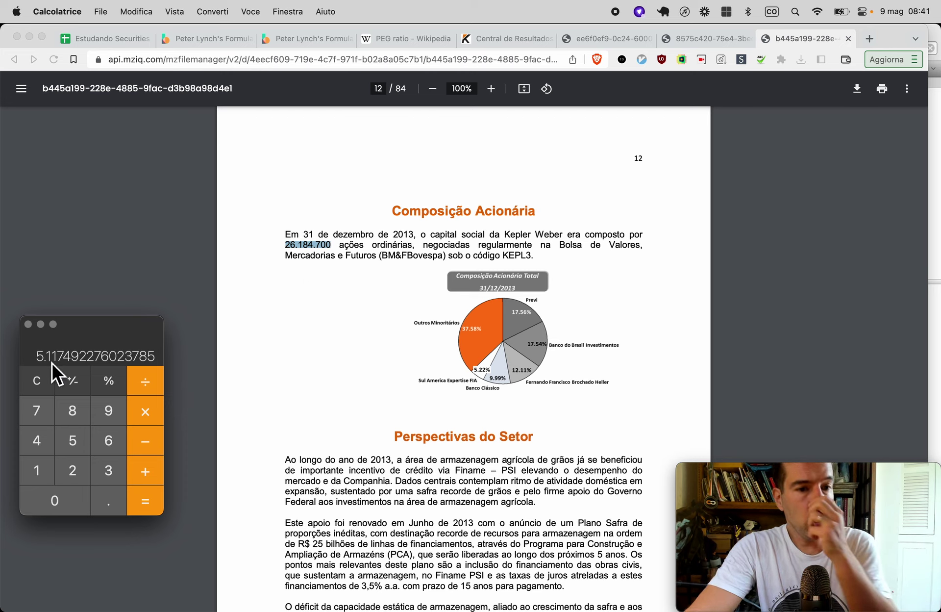
# In the nvALT kepler weber note, set the 2013 value to R$5,12 and start a new line reading "2023 —"
pyautogui.press('super+Tab')
pyautogui.press('super+Tab')
pyautogui.press('super+Tab')
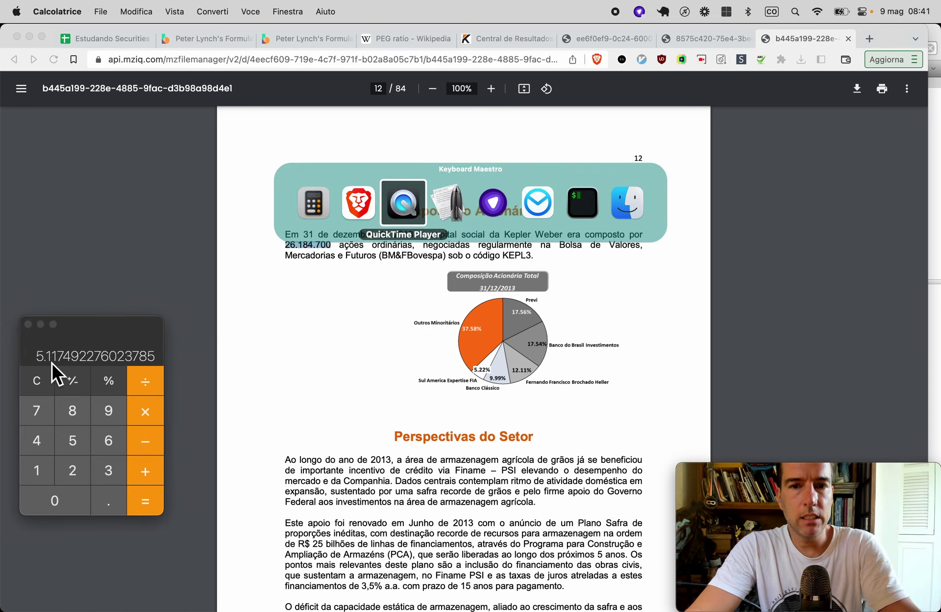
pyautogui.hotkey('shift', 'alt', 'Left')
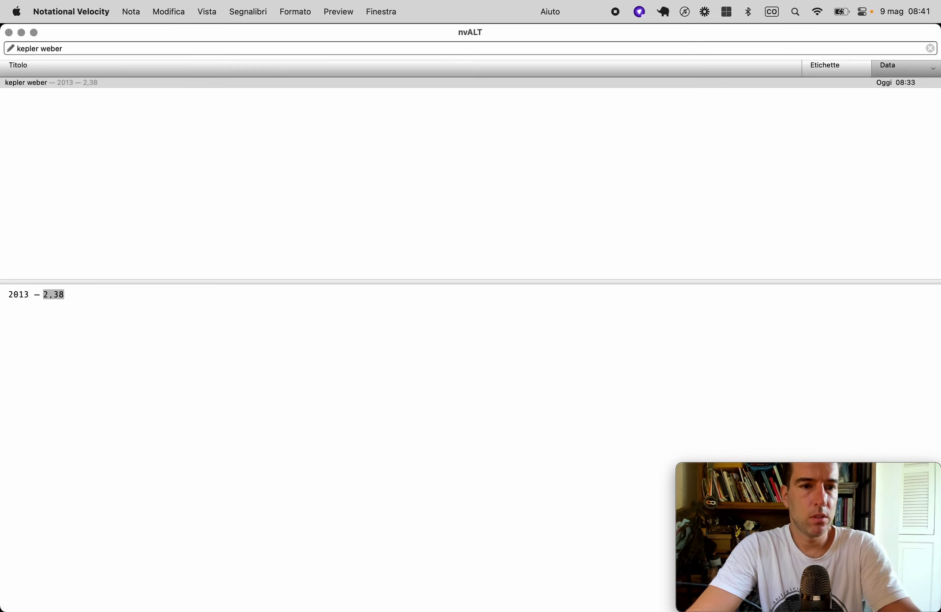
pyautogui.write('R$5,1')
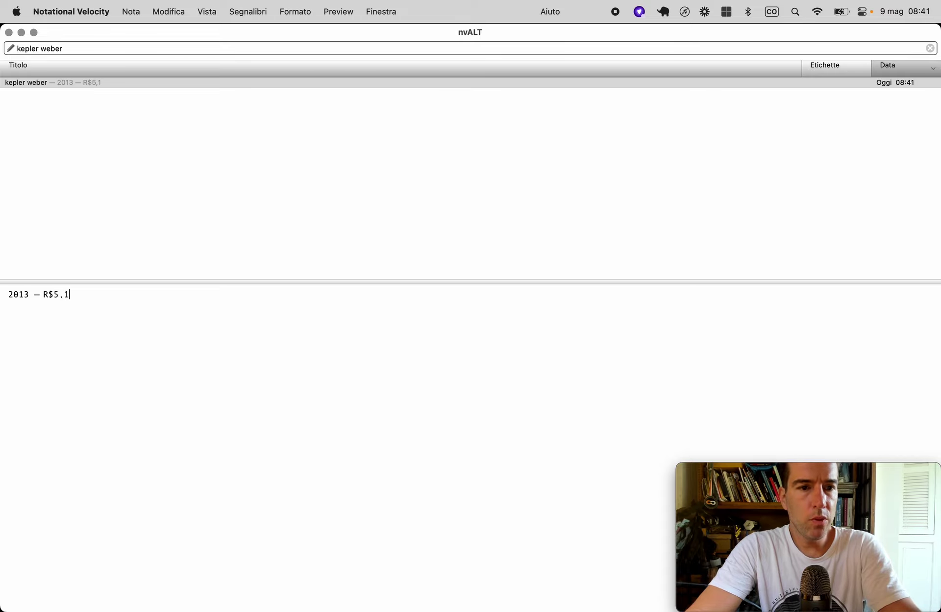
pyautogui.write('22023')
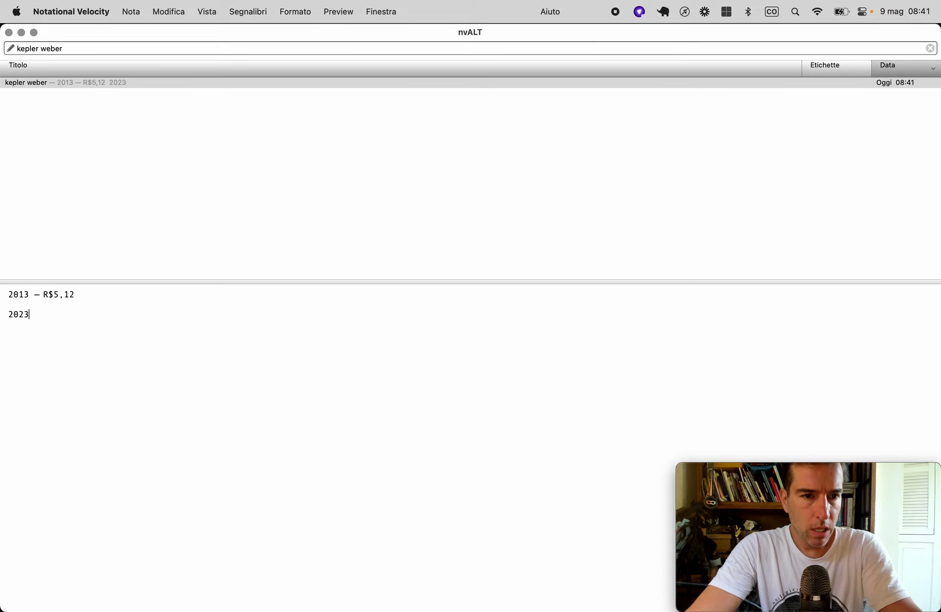
pyautogui.write('—')
# Check the 31/12/2022 share count in the DFP statement, find the period 22 earnings in the spreadsheet and enter 382000000 in the calculator
pyautogui.press('super+Tab')
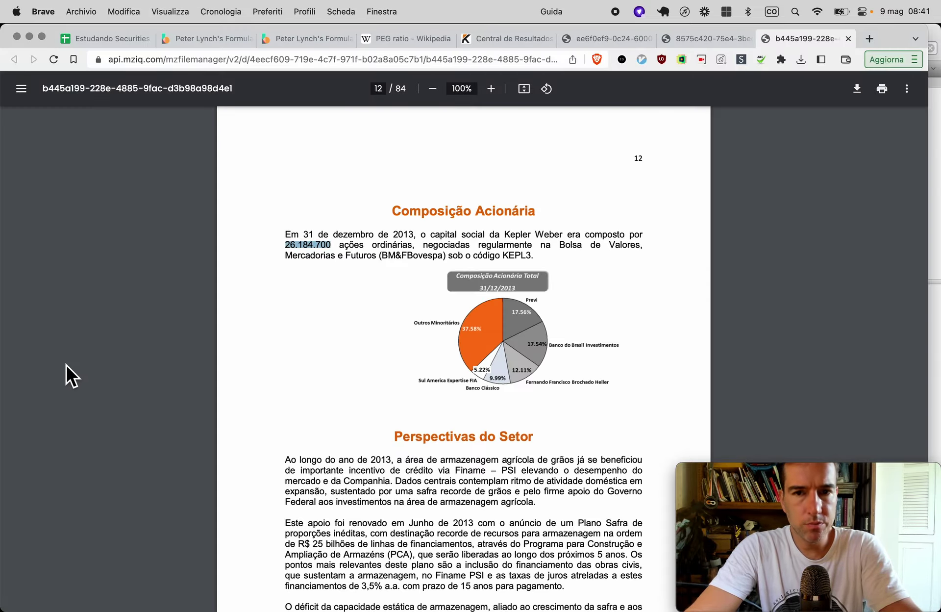
pyautogui.hotkey('ctrl', 'shift', 'Tab')
pyautogui.hotkey('ctrl', 'shift', 'Tab')
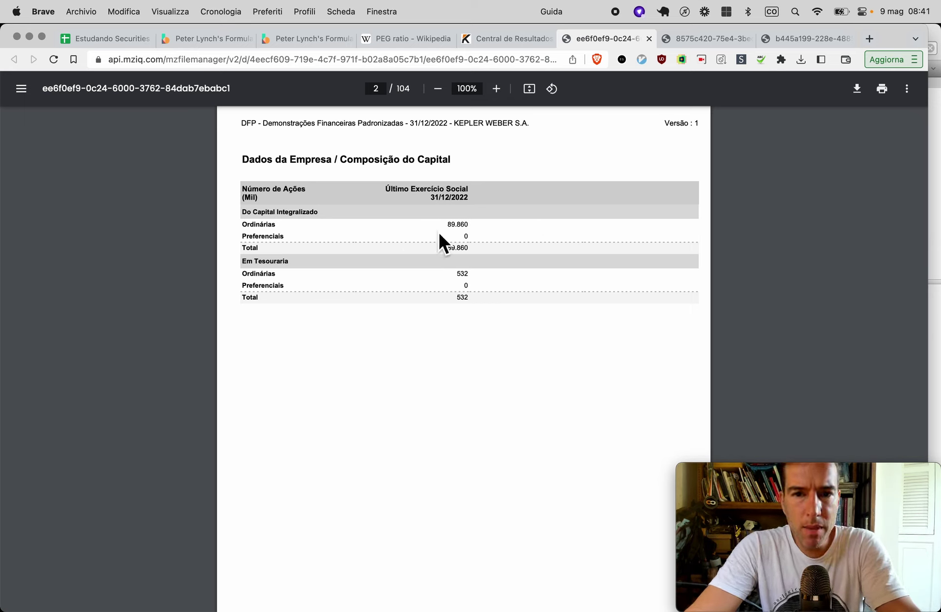
pyautogui.click(127, 39)
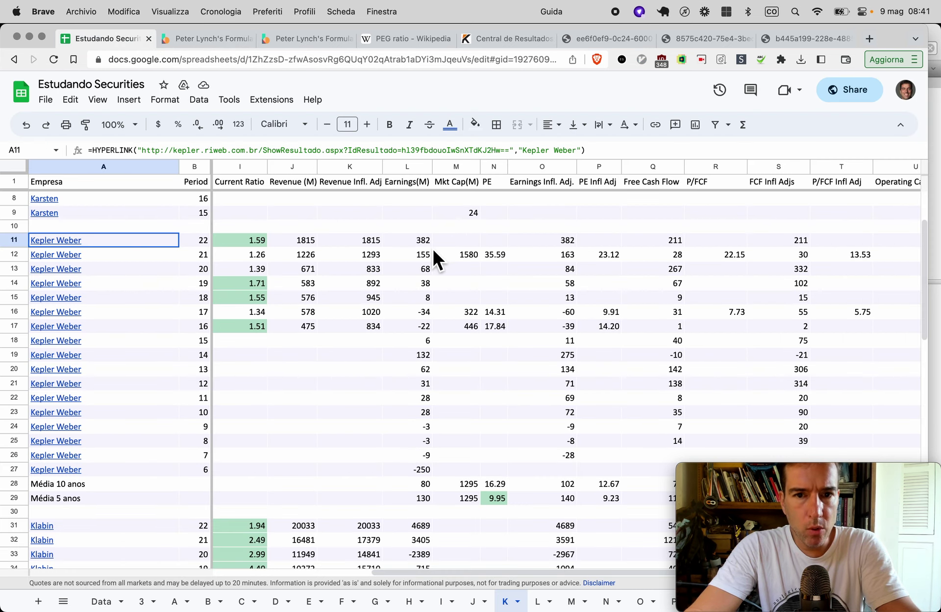
pyautogui.press('super+Tab')
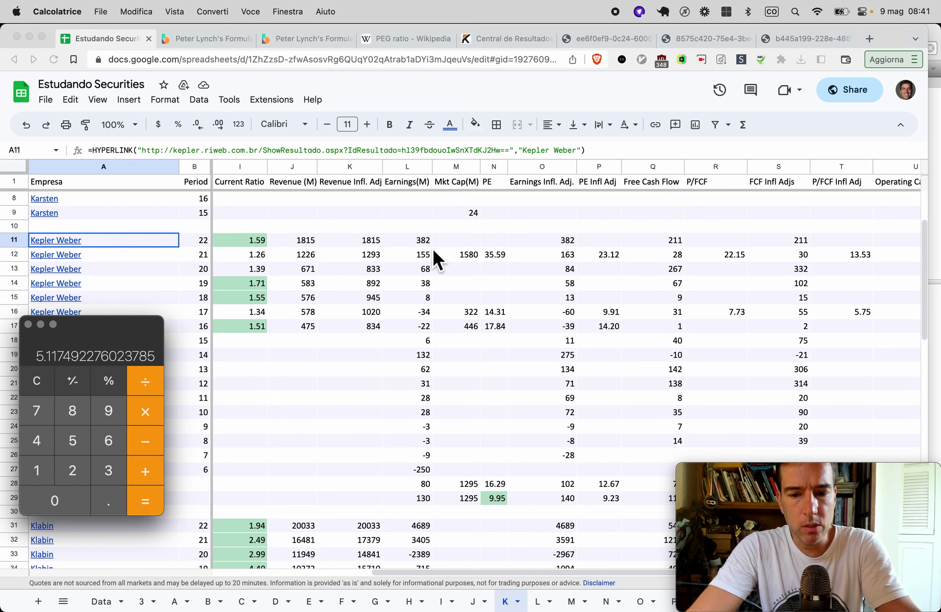
pyautogui.write('382000')
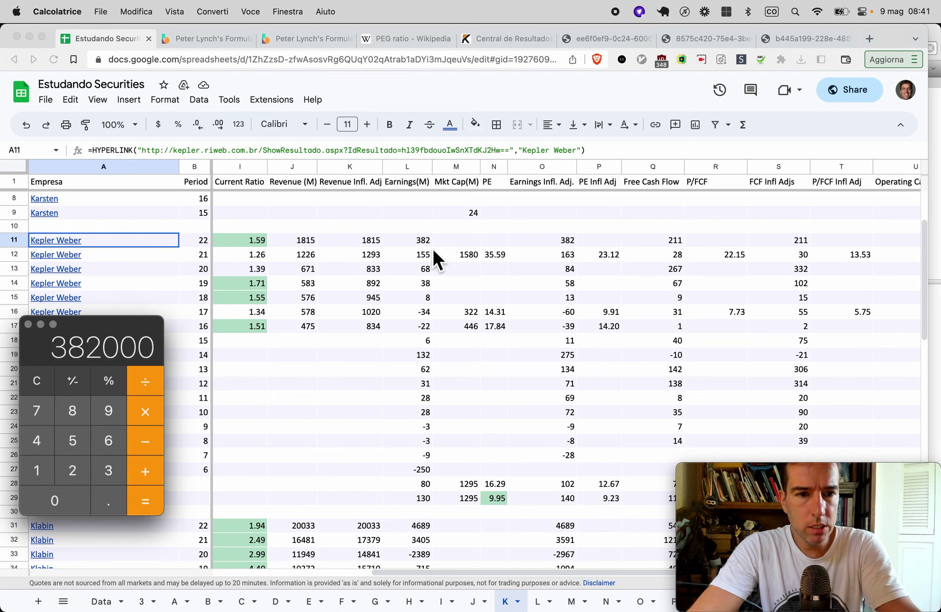
pyautogui.write('000')
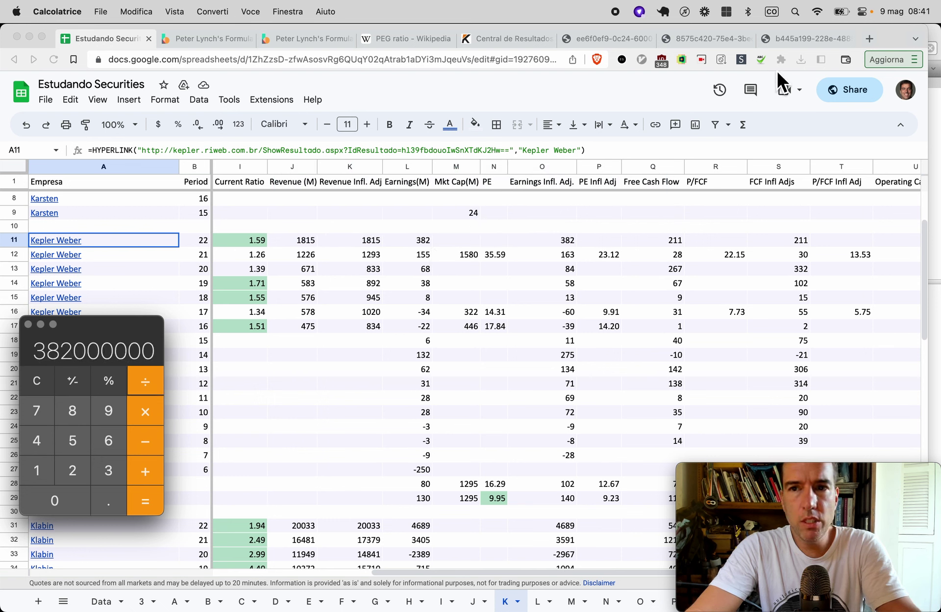
# Divide the entered earnings by 89860000, the total share count from the 31/12/2022 DFP statement
pyautogui.click(800, 38)
pyautogui.hotkey('ctrl', 'shift', 'Tab')
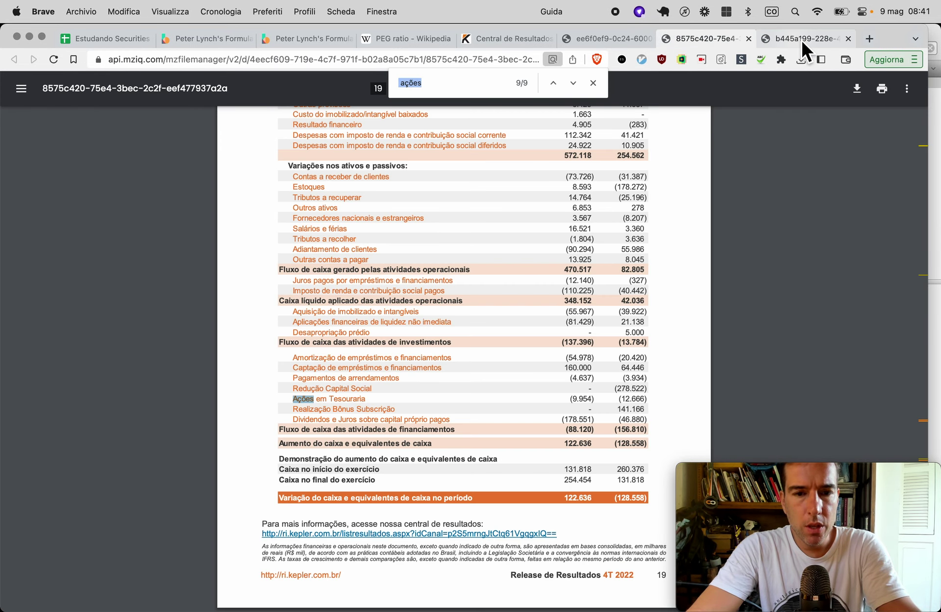
pyautogui.hotkey('ctrl', 'shift', 'Tab')
pyautogui.press('super+Tab')
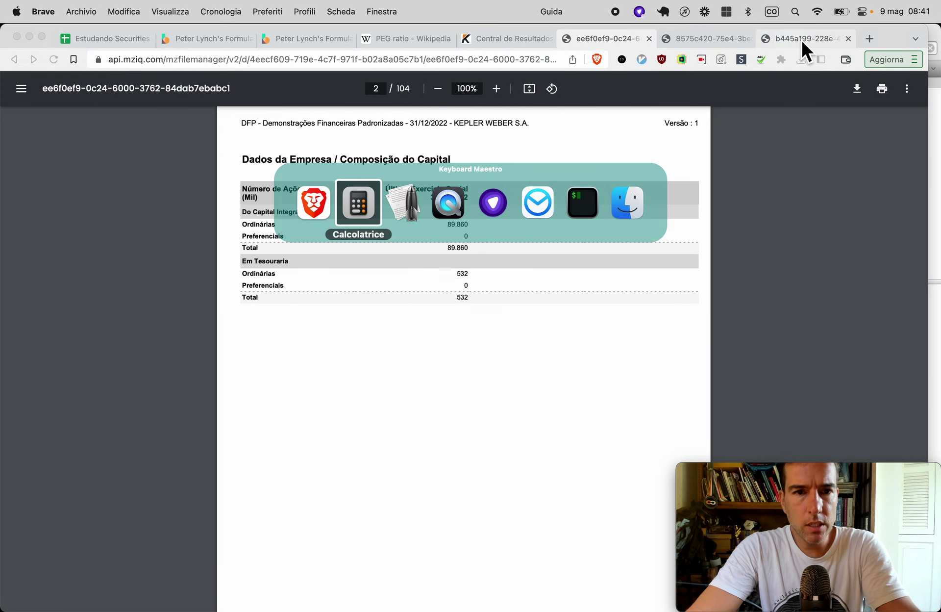
pyautogui.write('89')
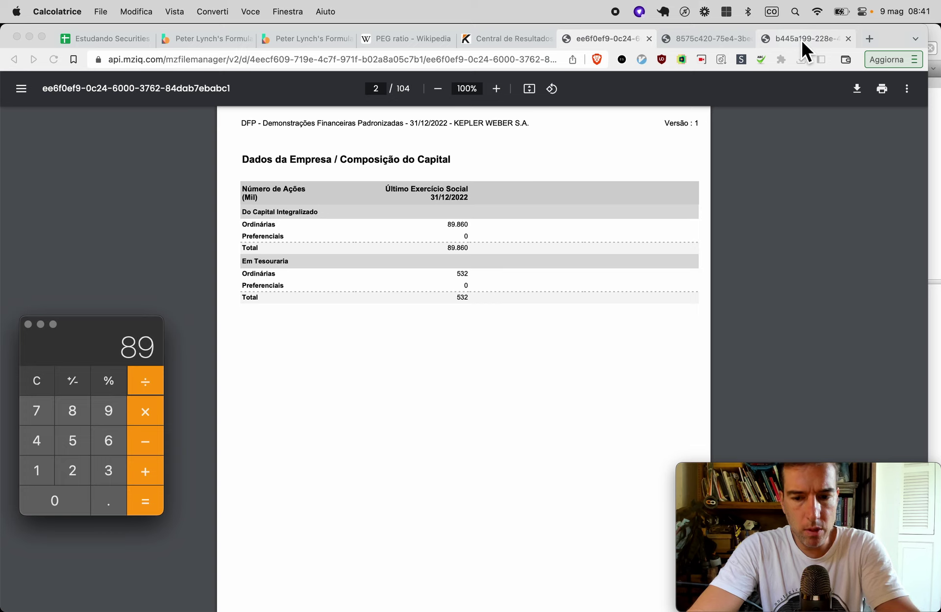
pyautogui.write('860000')
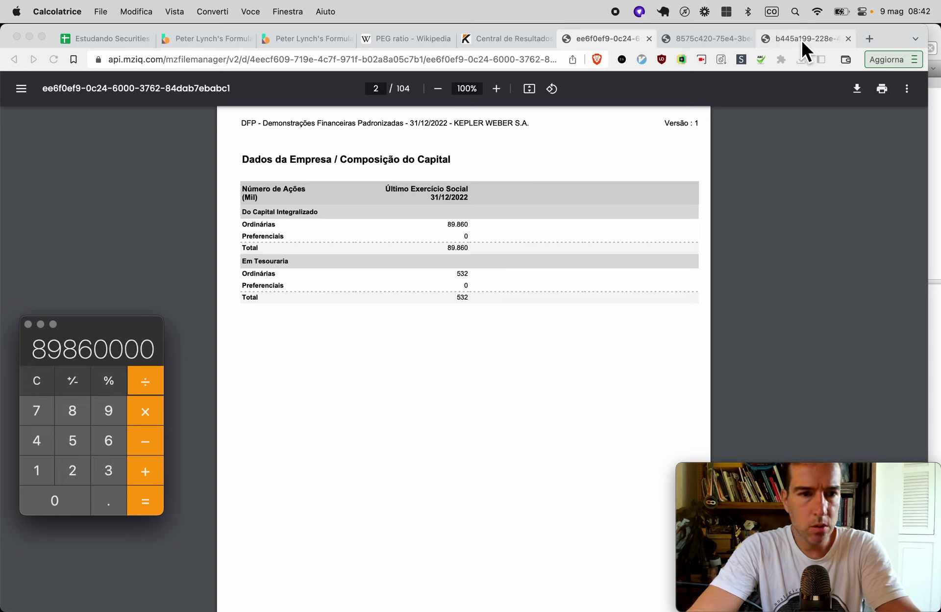
pyautogui.press('Return')
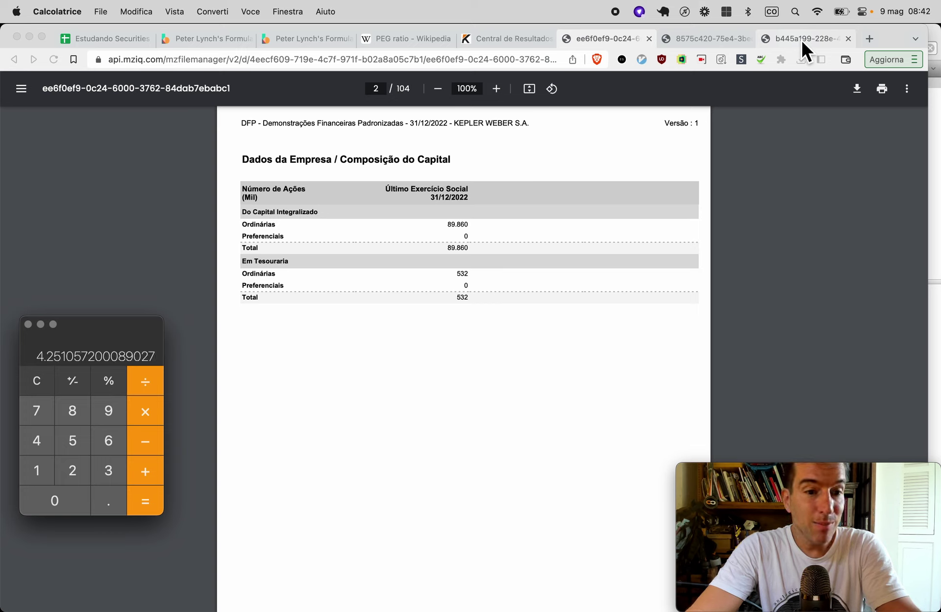
# Copy the calculator result, record R$4,25 on the 2023 line of the kepler weber note and return to the DFP statement in Brave
pyautogui.press('super+c')
pyautogui.press('super+Tab')
pyautogui.press('super+Tab')
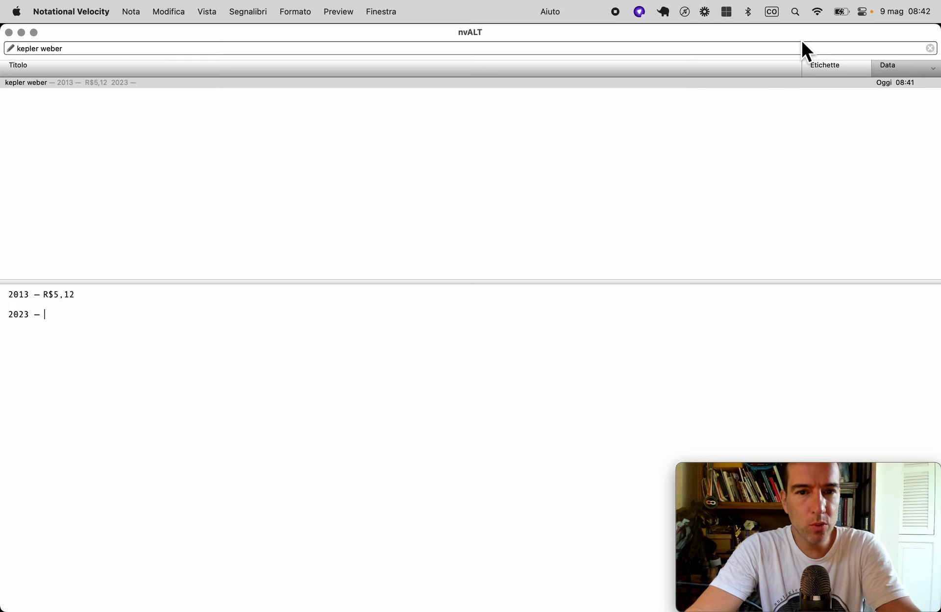
pyautogui.write('R$')
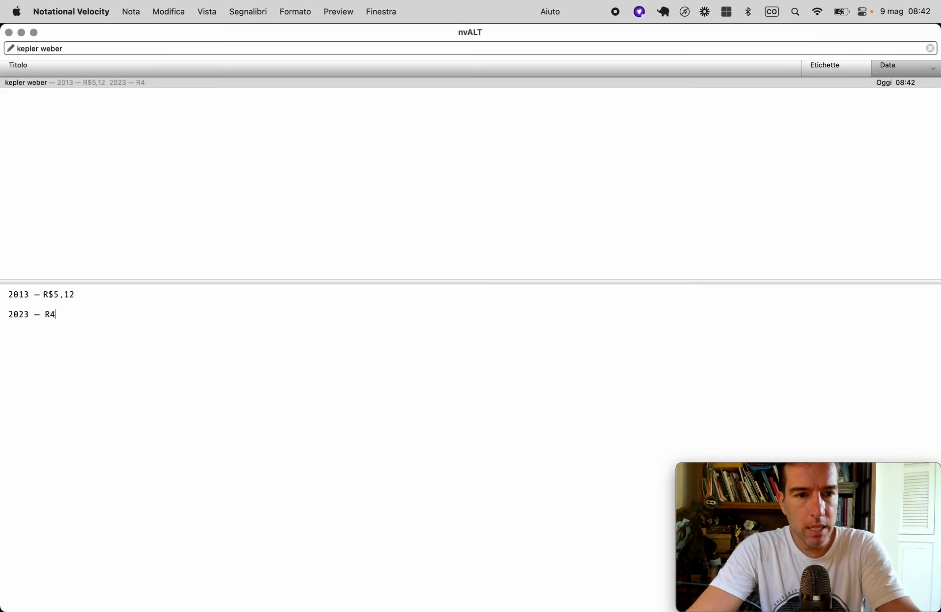
pyautogui.write('4,25')
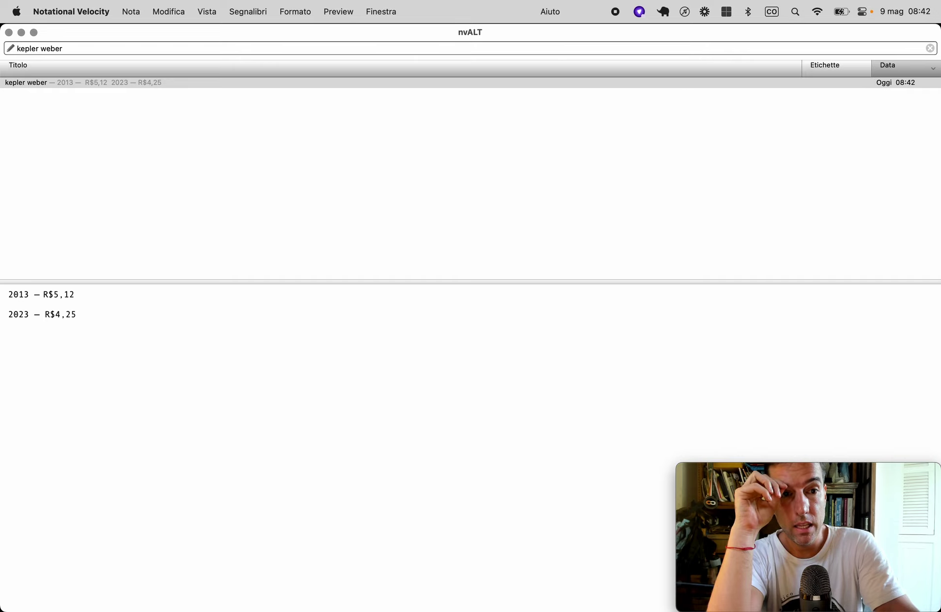
pyautogui.press('super+Tab')
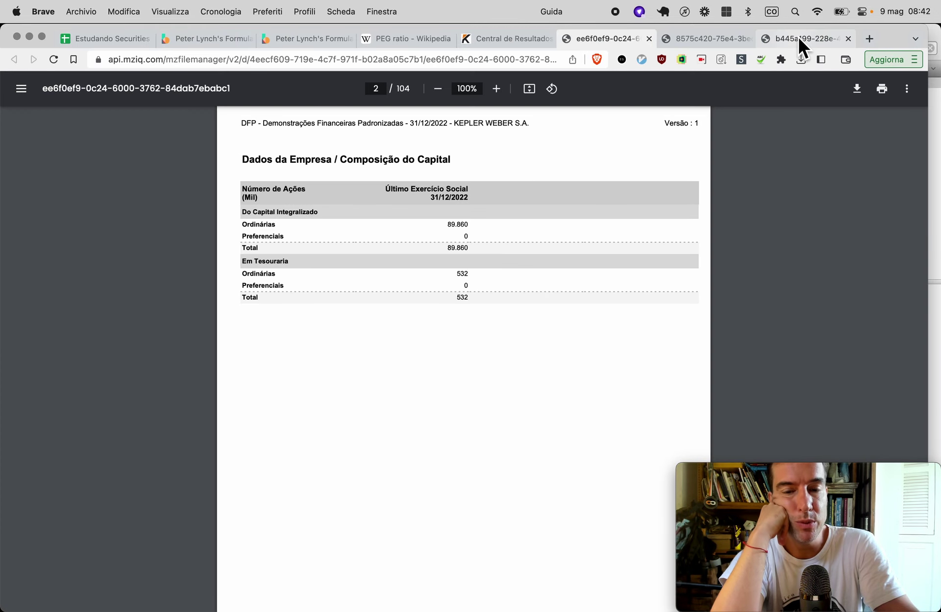
# Average the inflation-adjusted Kepler Weber earnings for periods 12, 13 and 14 from the Estudando Securities spreadsheet in Calculator: 71, 134 and 275 divided by 3
pyautogui.click(107, 45)
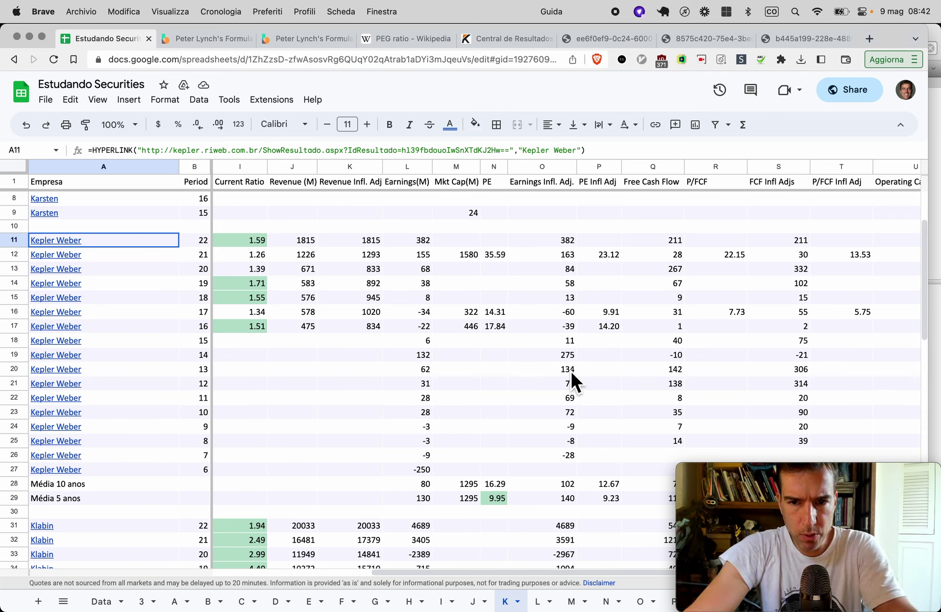
pyautogui.press('super+Tab')
pyautogui.press('super+Tab')
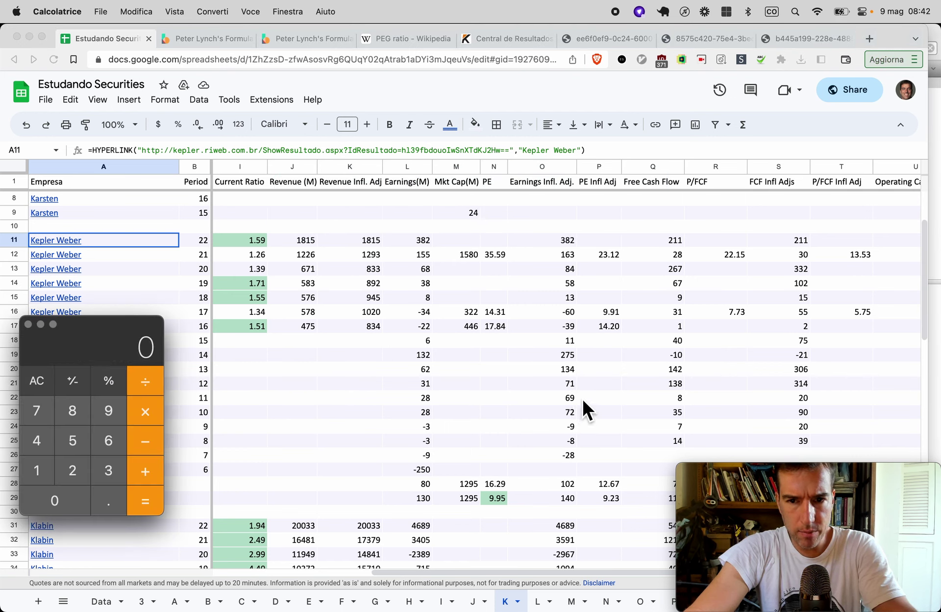
pyautogui.write('71+134')
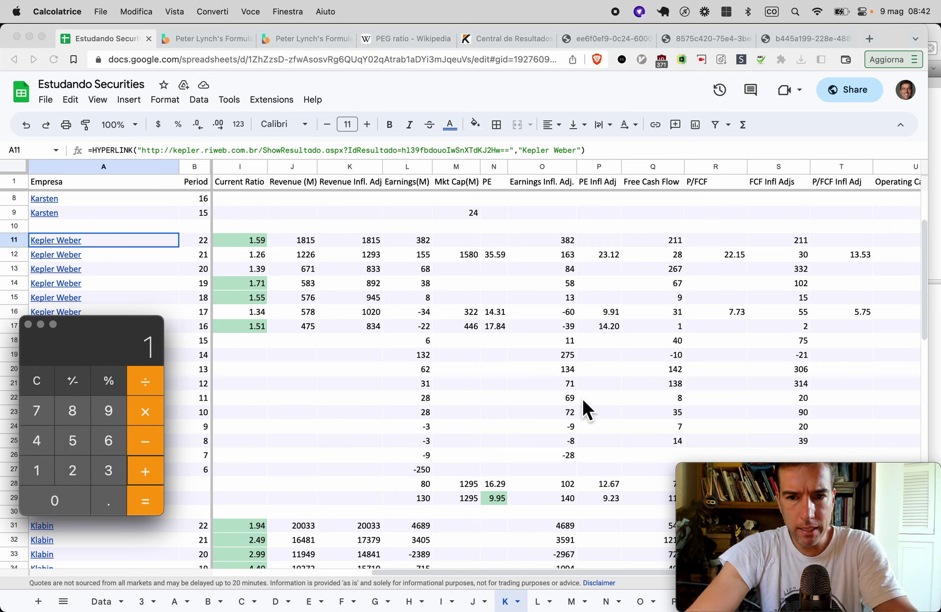
pyautogui.write('2')
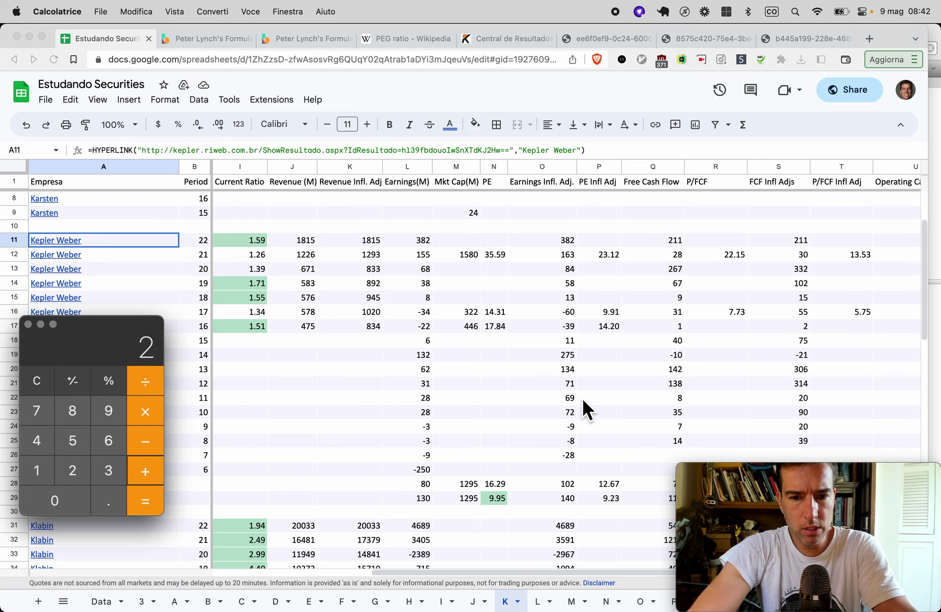
pyautogui.write('75+/3=')
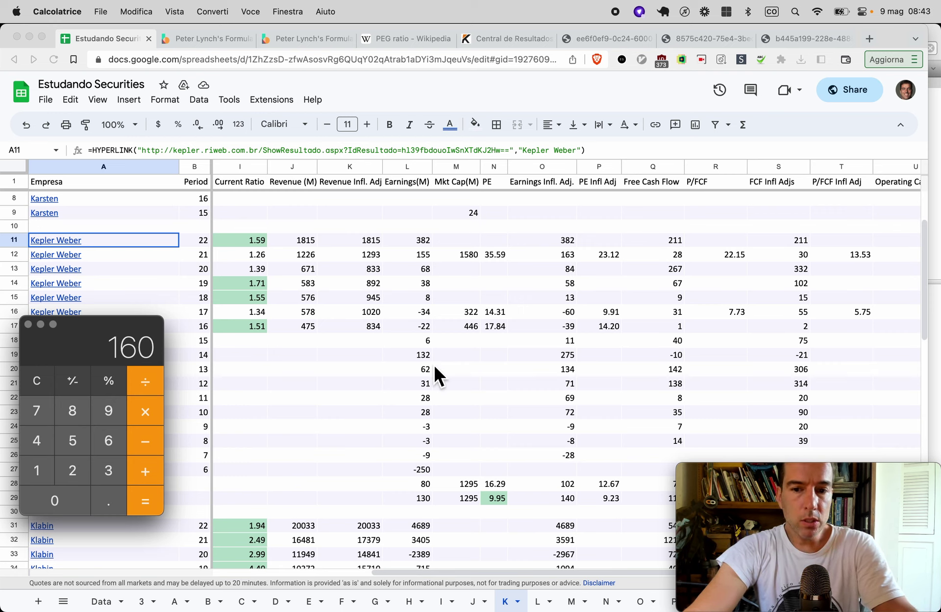
# Return to the spreadsheet in Brave and review Kepler Weber's yearly earnings, free cash flow and the 10-year and 5-year averages
pyautogui.press('super+Tab')
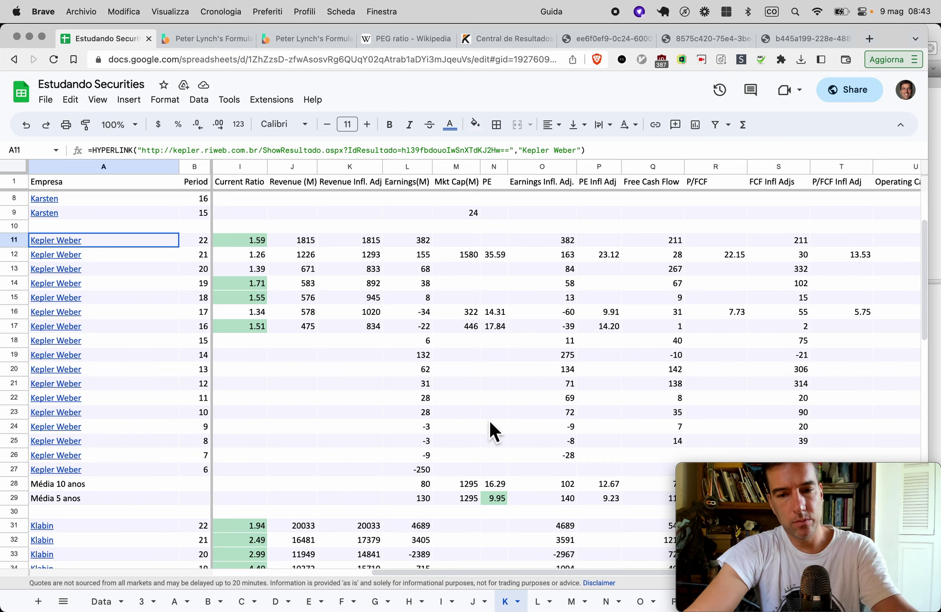
pyautogui.scroll(-3, 493, 429)
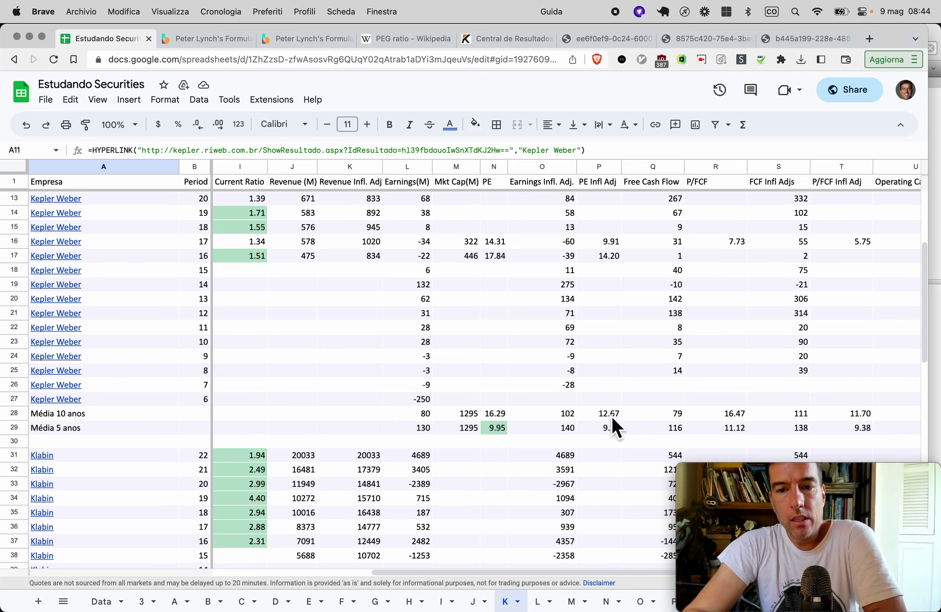
pyautogui.hscroll(5, 867, 421)
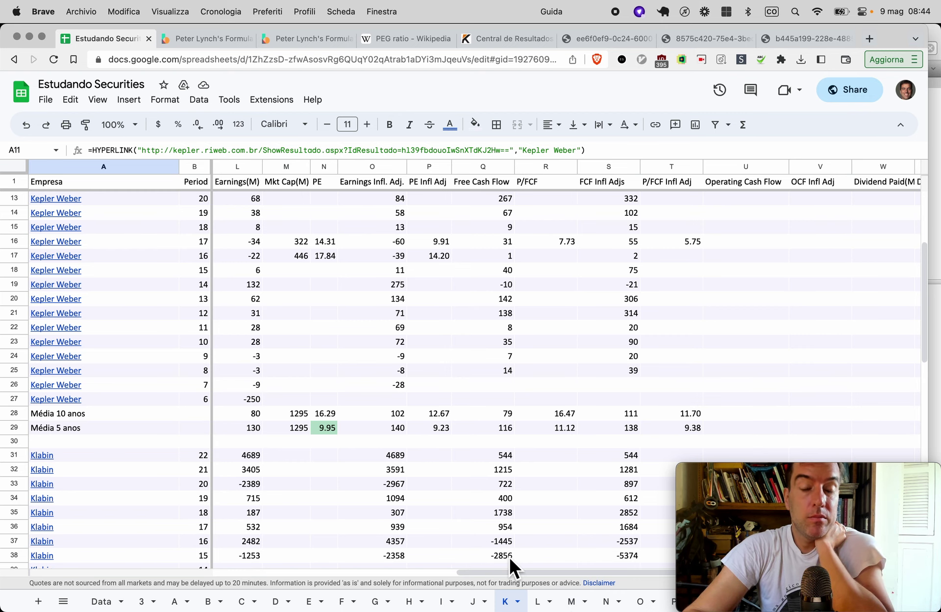
pyautogui.scroll(2, 382, 410)
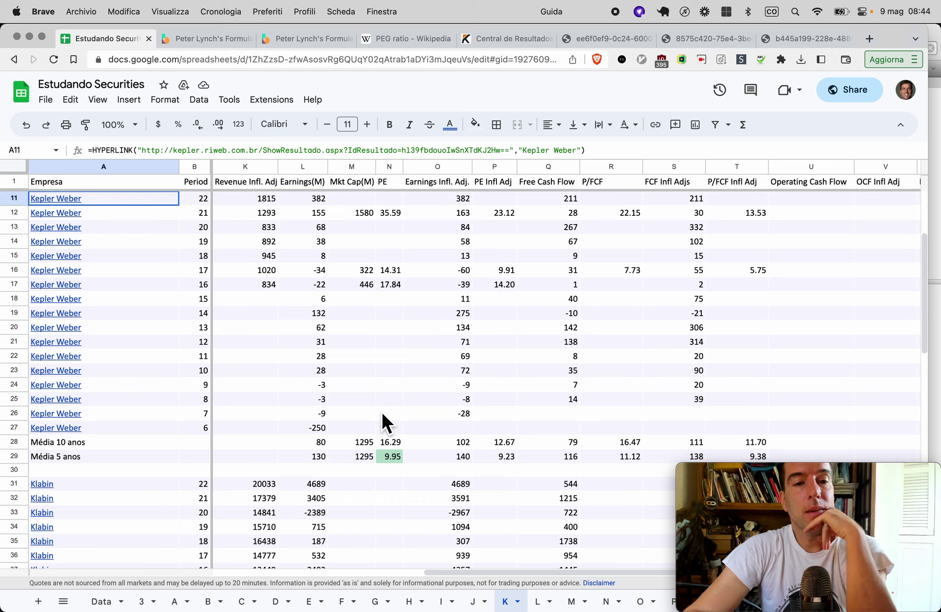